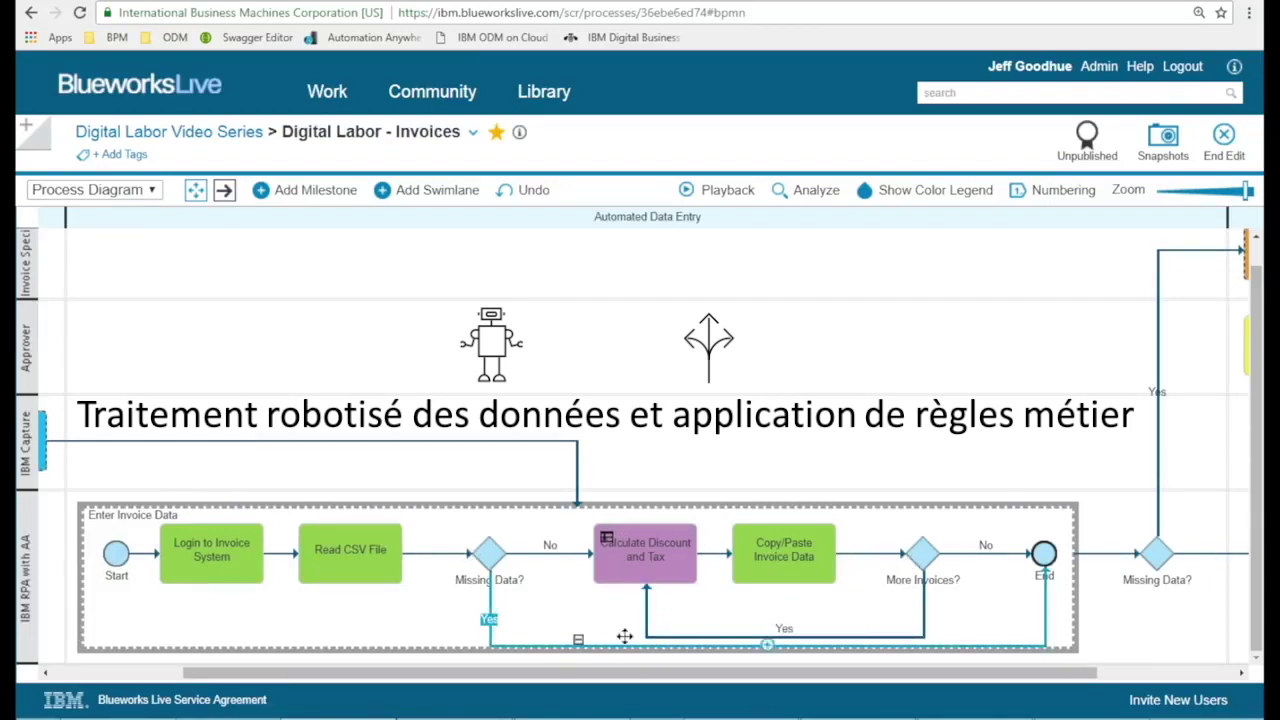
- Collapse the Enter Invoice Data subprocess in the Digital Labor - Invoices process diagram
{"action": "left_click", "coordinate": [578, 641]}
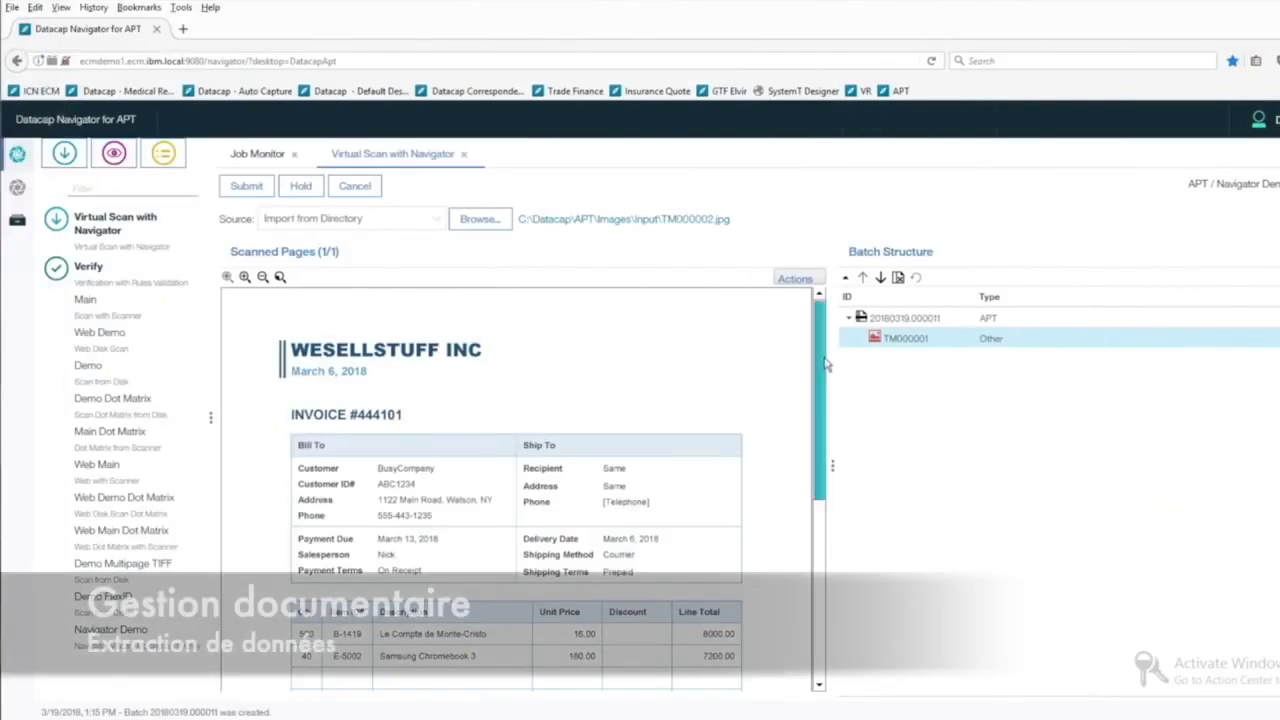
- In Datacap Navigator, add a line item to the invoice with item number B-1419 and description Le Compte de Monte-Cristo from the scanned page
{"action": "scroll", "coordinate": [822, 408], "scroll_direction": "down", "scroll_amount": 2}
{"action": "scroll", "coordinate": [822, 408], "scroll_direction": "down", "scroll_amount": 3}
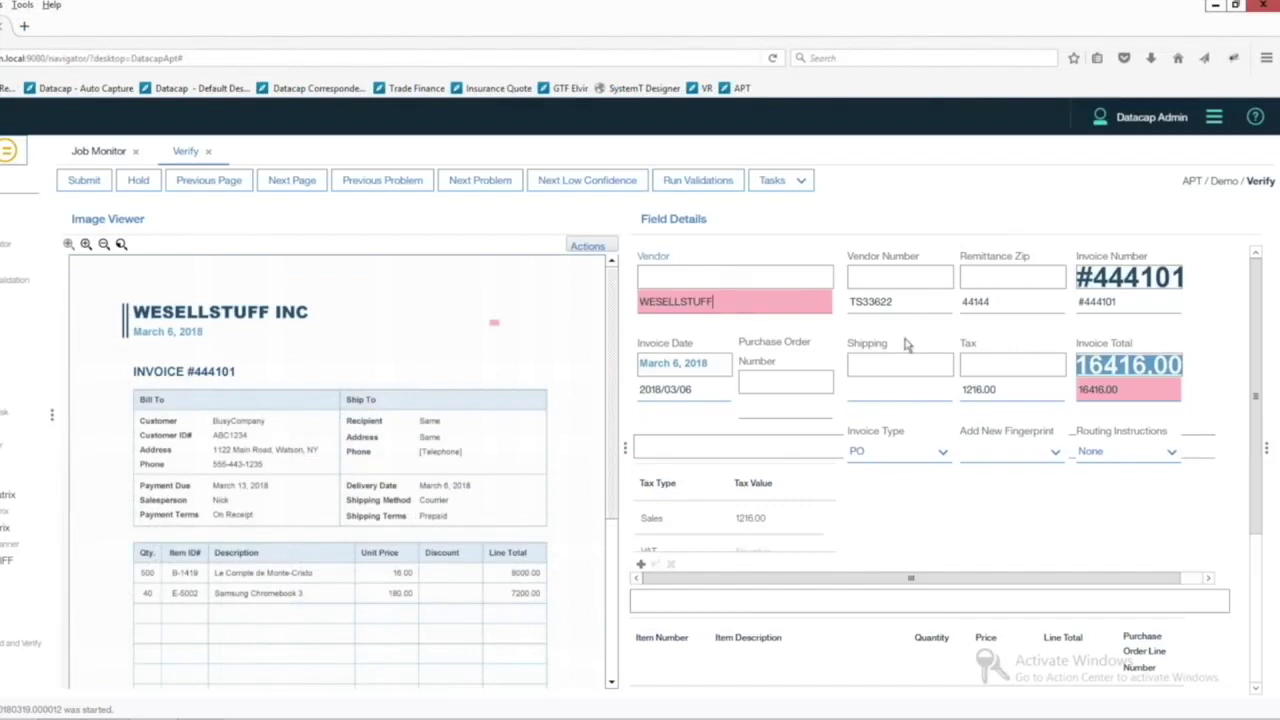
{"action": "scroll", "coordinate": [960, 500], "scroll_direction": "down", "scroll_amount": 5}
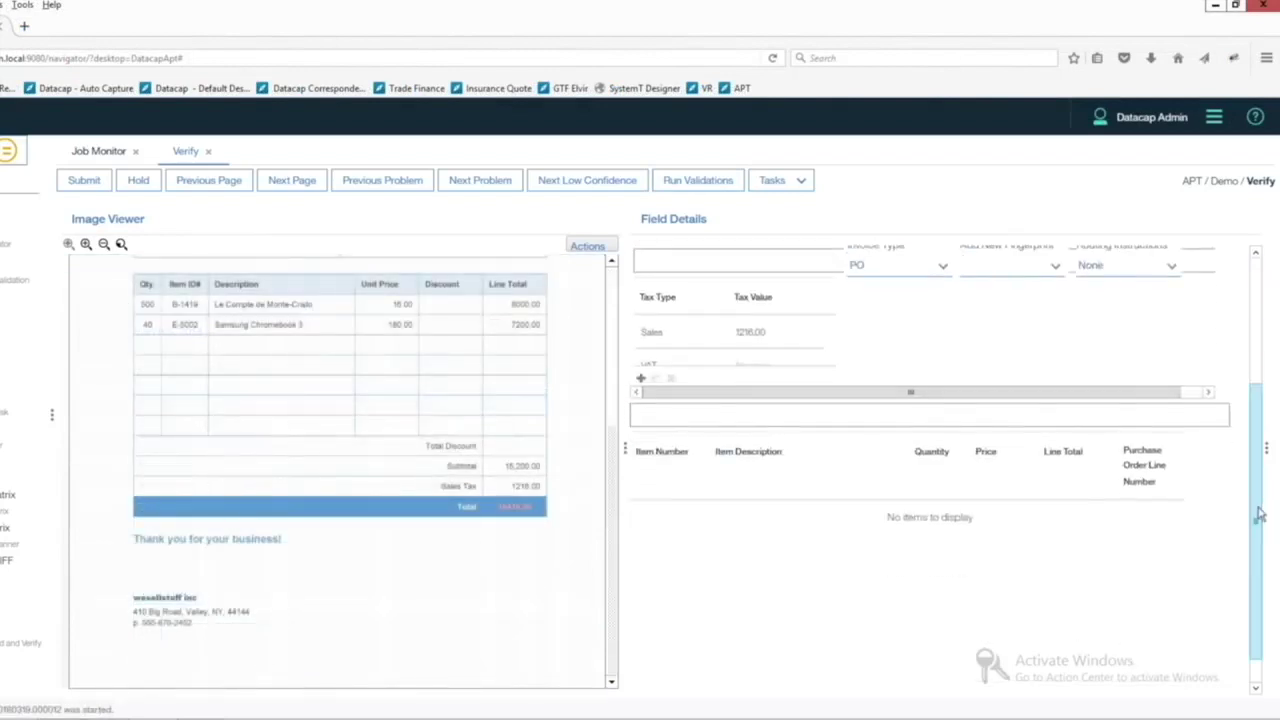
{"action": "left_click", "coordinate": [640, 690]}
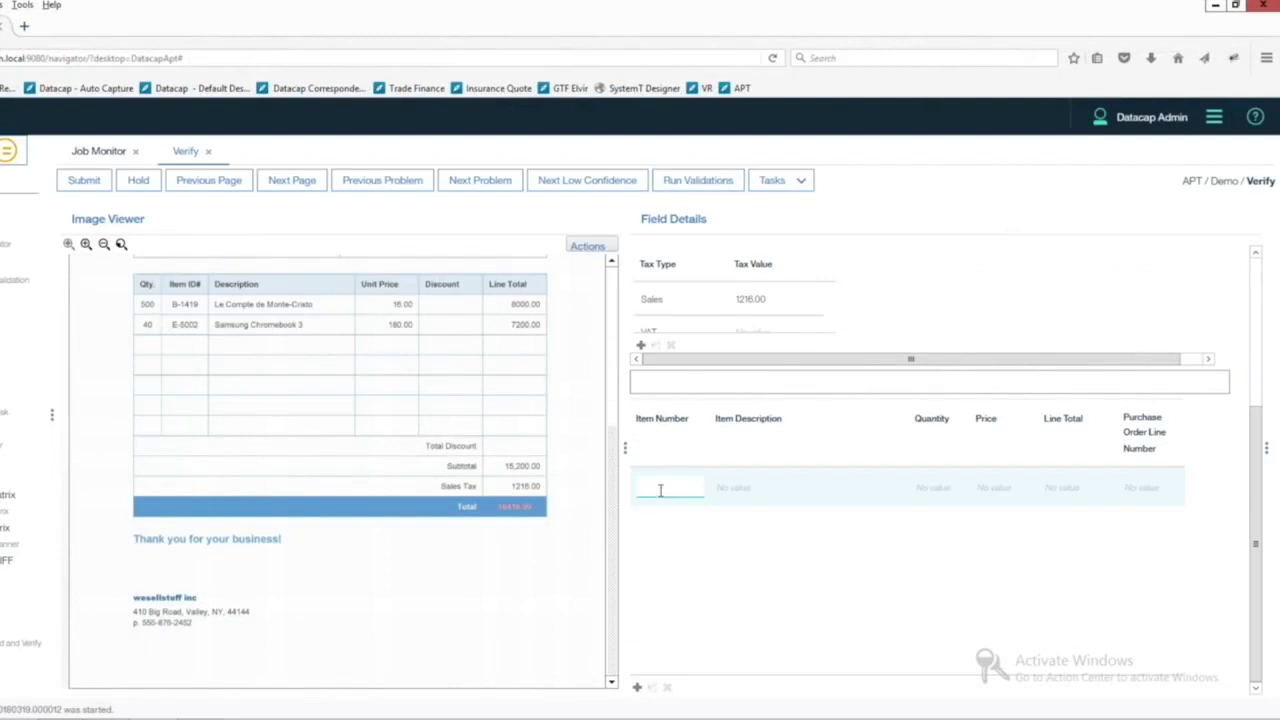
{"action": "left_click", "coordinate": [190, 312]}
{"action": "left_click", "coordinate": [837, 489]}
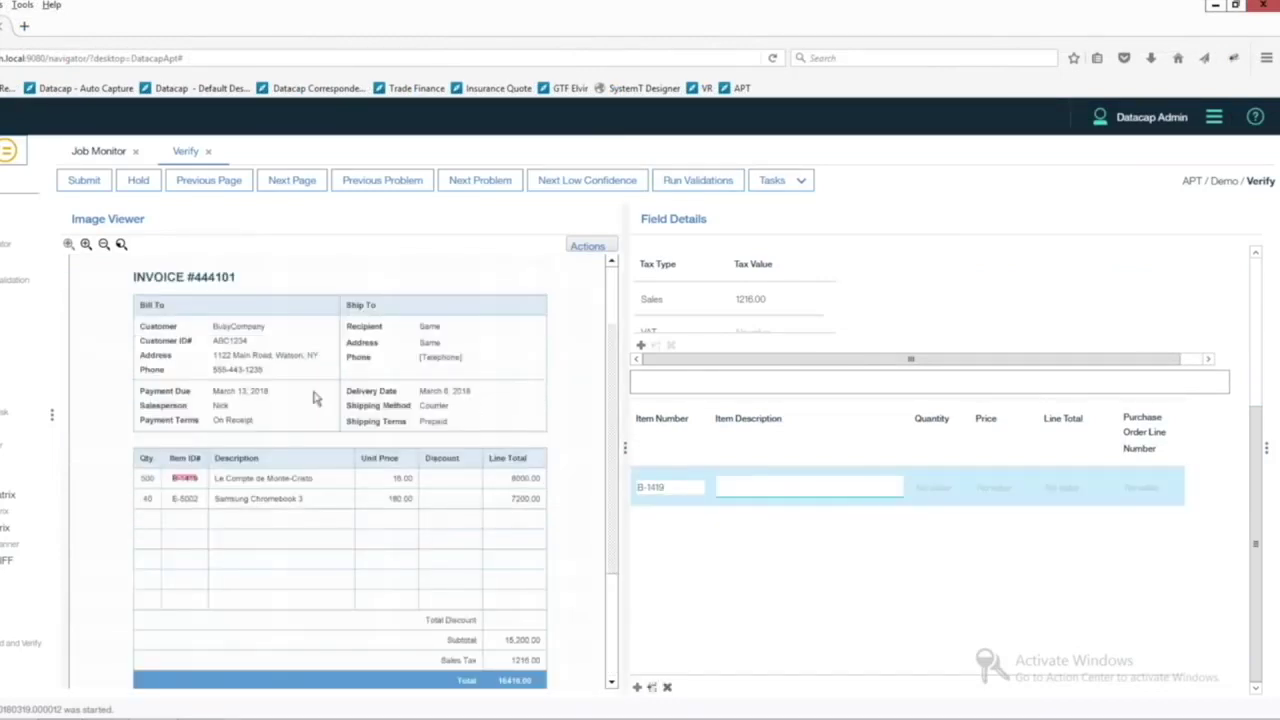
{"action": "left_click_drag", "start_coordinate": [213, 480], "coordinate": [350, 488]}
- Fill the line item's quantity 500, price 16.00 and line total 8000.00 from the scanned invoice
{"action": "left_click", "coordinate": [948, 486]}
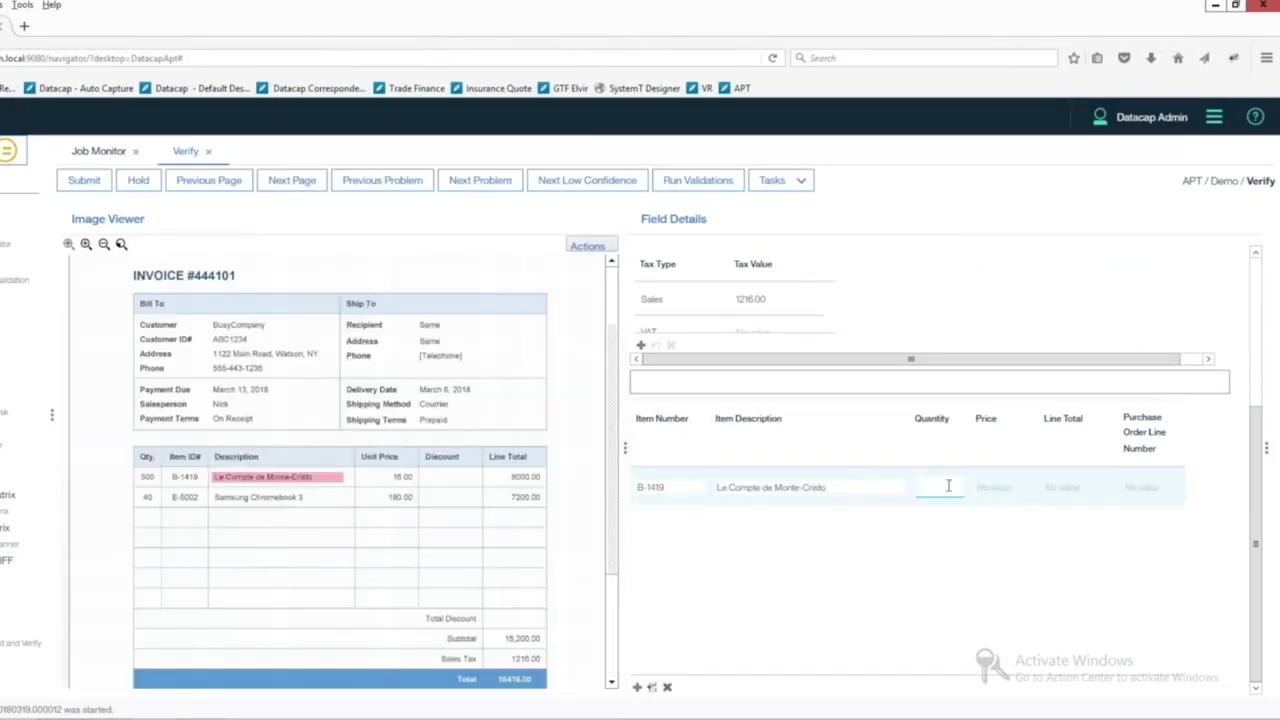
{"action": "left_click", "coordinate": [148, 478]}
{"action": "left_click", "coordinate": [998, 486]}
{"action": "left_click", "coordinate": [401, 478]}
{"action": "left_click", "coordinate": [1069, 486]}
{"action": "left_click", "coordinate": [525, 478]}
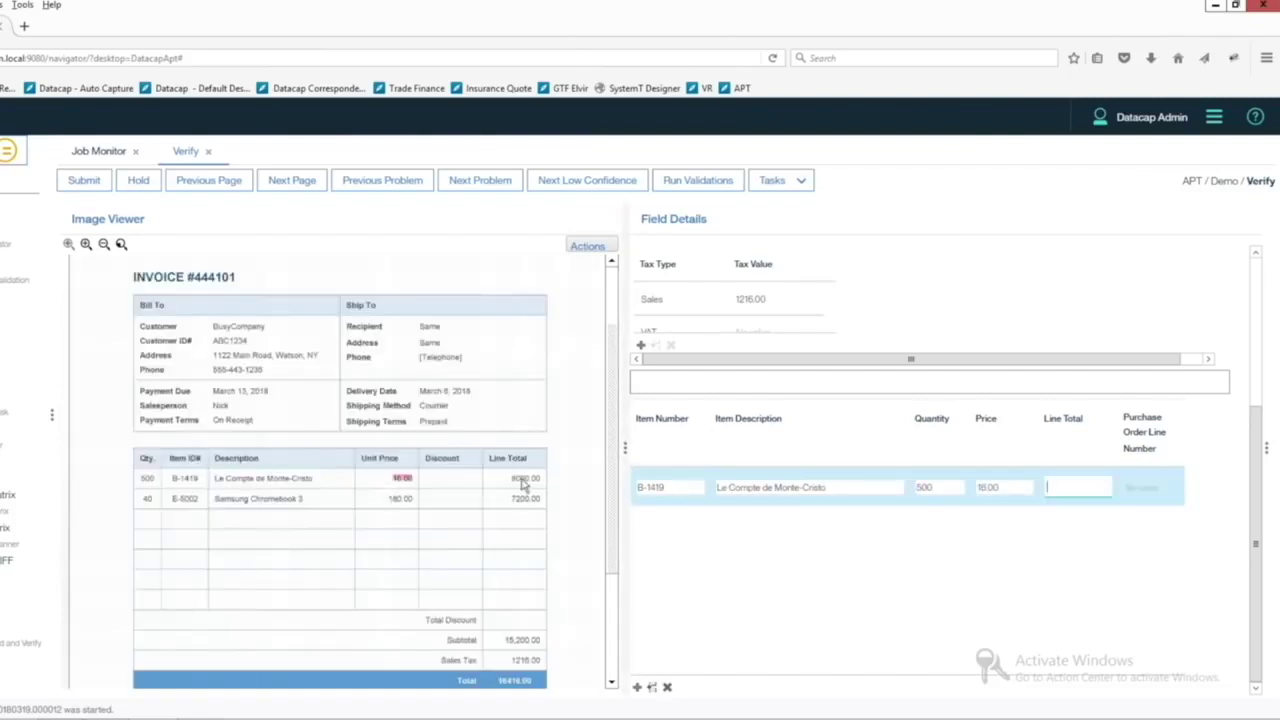
- Submit the verified invoice and finish the batch
{"action": "left_click", "coordinate": [799, 181]}
{"action": "left_click", "coordinate": [784, 202]}
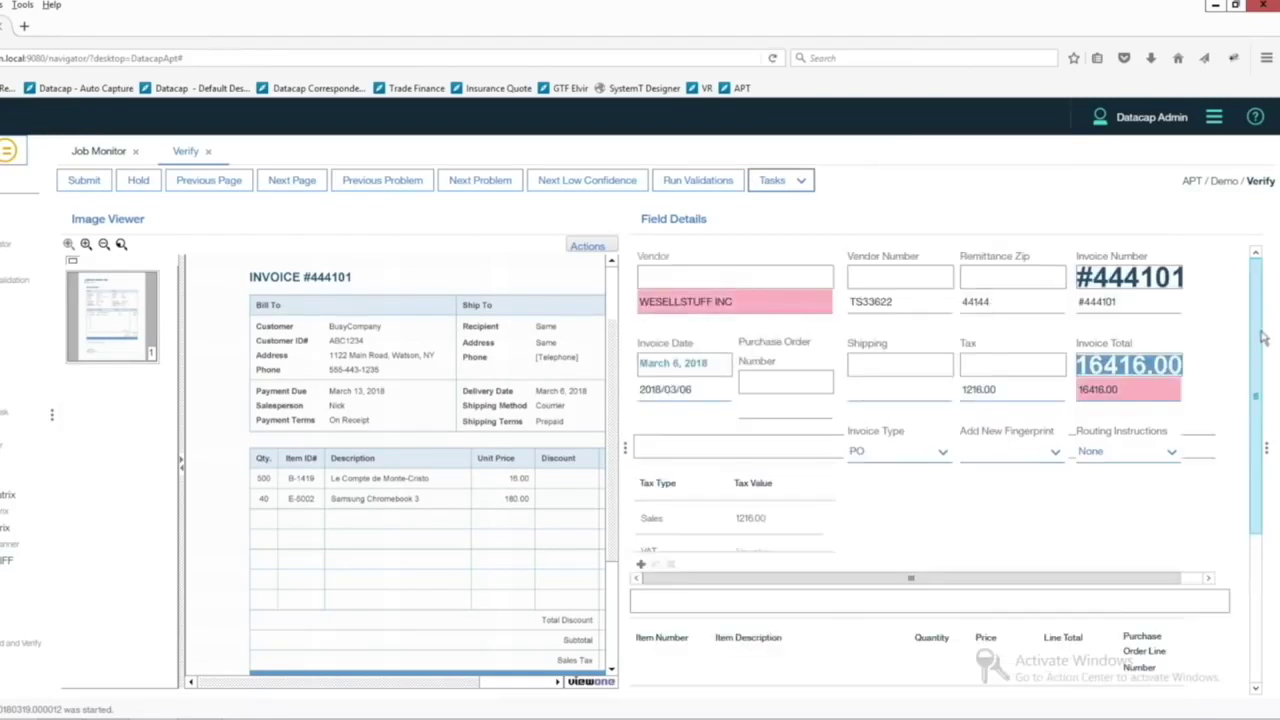
{"action": "scroll", "coordinate": [1253, 430], "scroll_direction": "down", "scroll_amount": 2}
{"action": "scroll", "coordinate": [1150, 500], "scroll_direction": "down", "scroll_amount": 2}
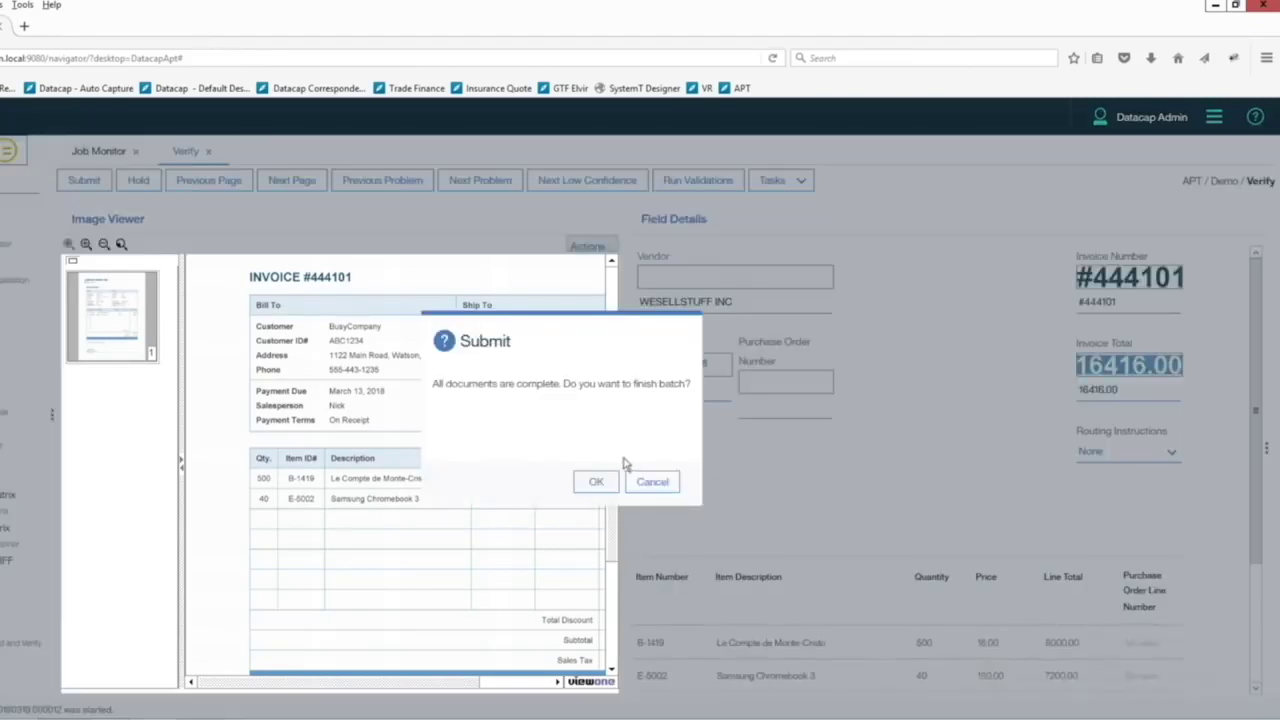
{"action": "left_click", "coordinate": [596, 485]}
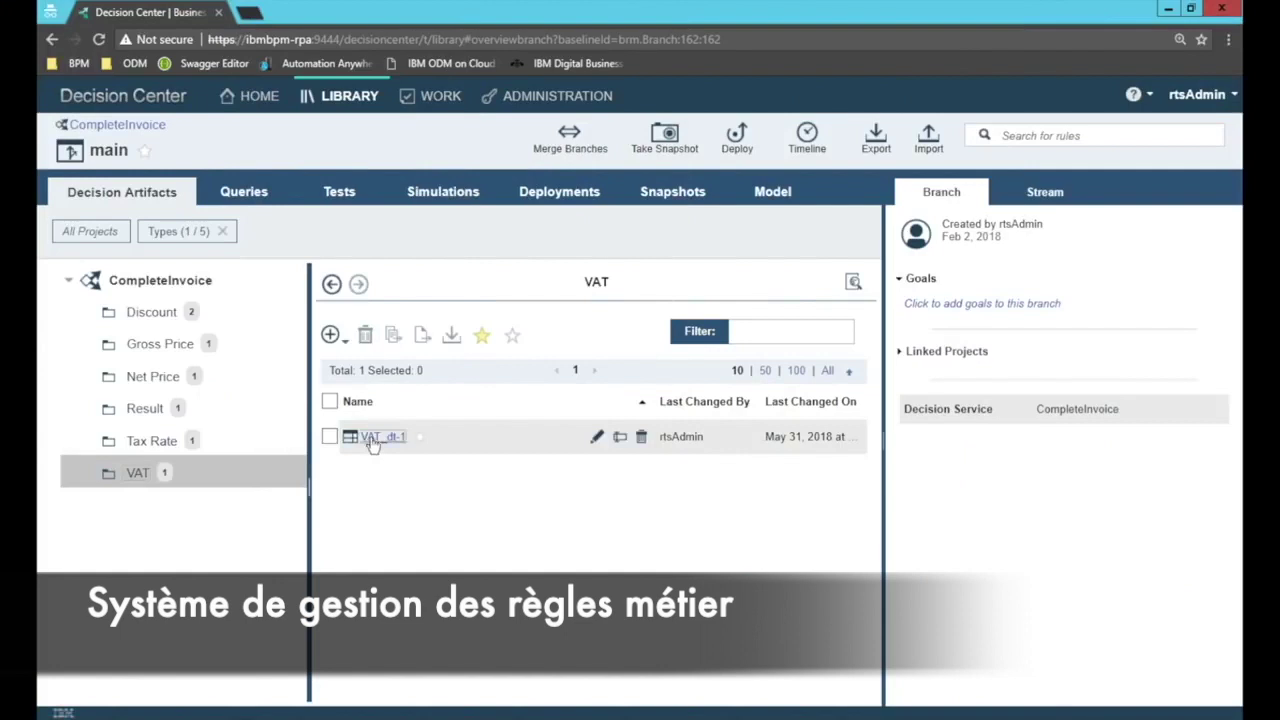
- In Decision Center, open the VAT_dt-1 decision table from the VAT folder of CompleteInvoice for editing
{"action": "left_click", "coordinate": [380, 437]}
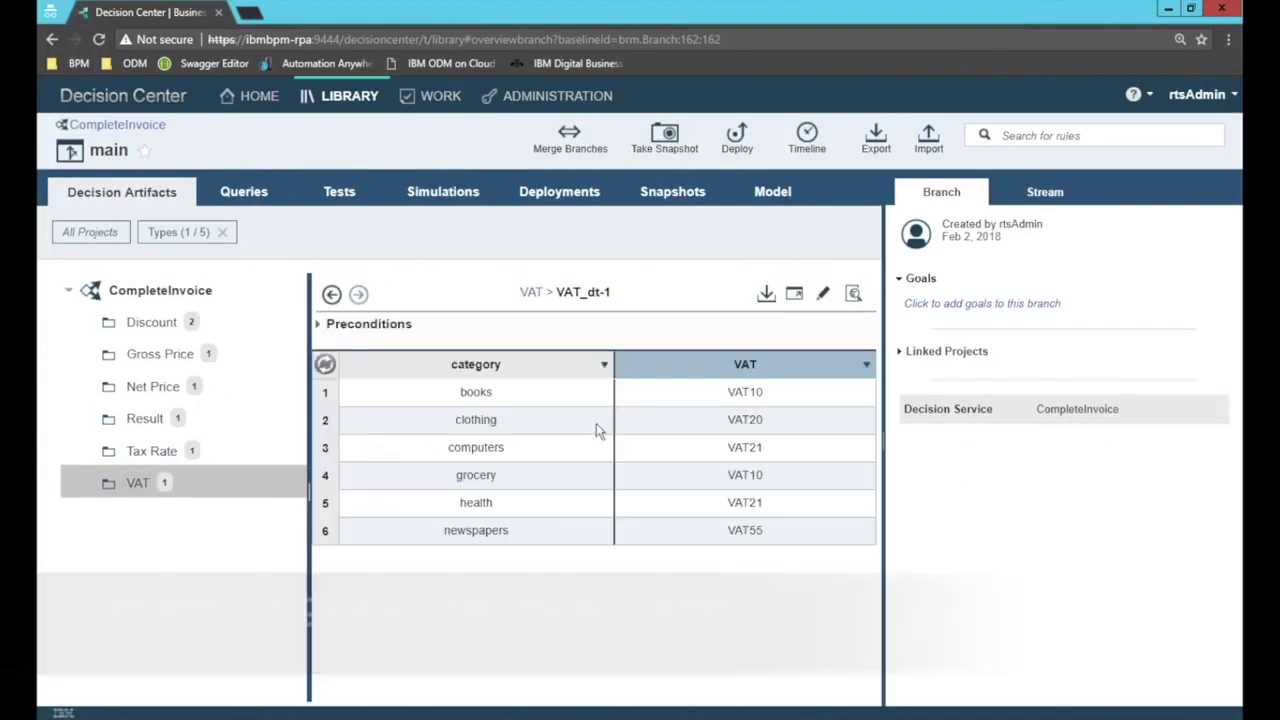
{"action": "left_click", "coordinate": [376, 392]}
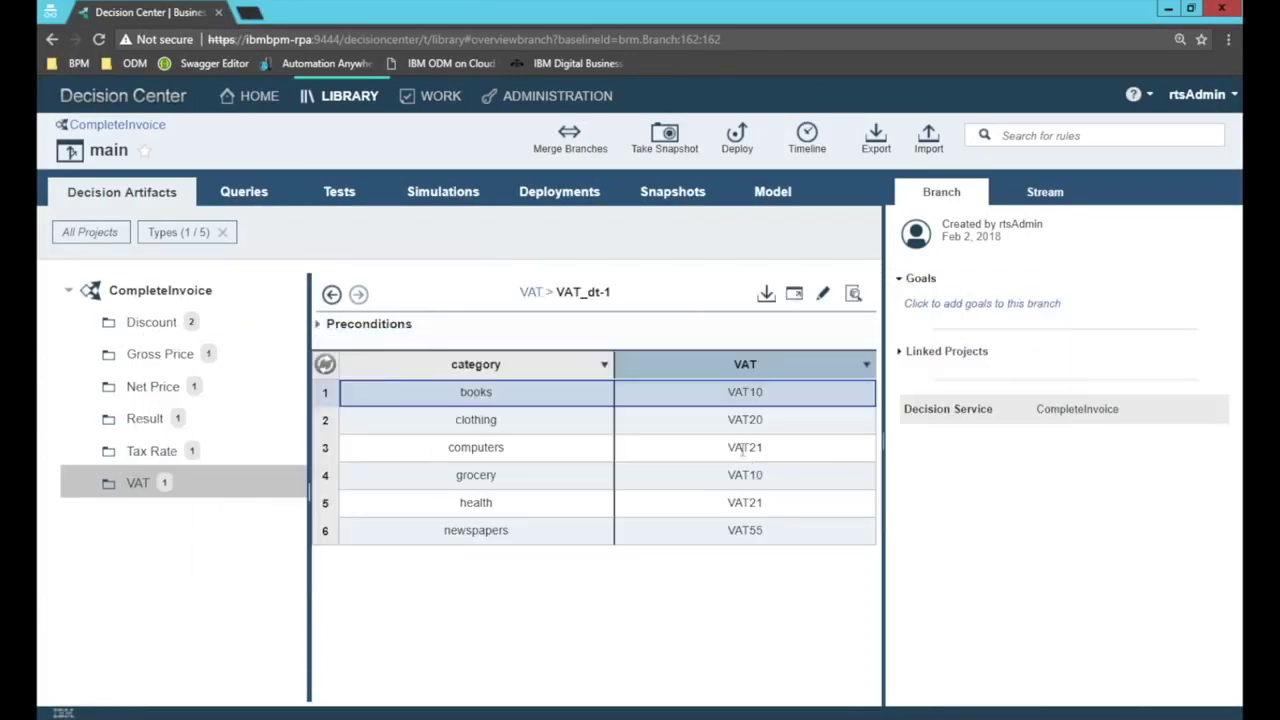
{"action": "left_click", "coordinate": [825, 296]}
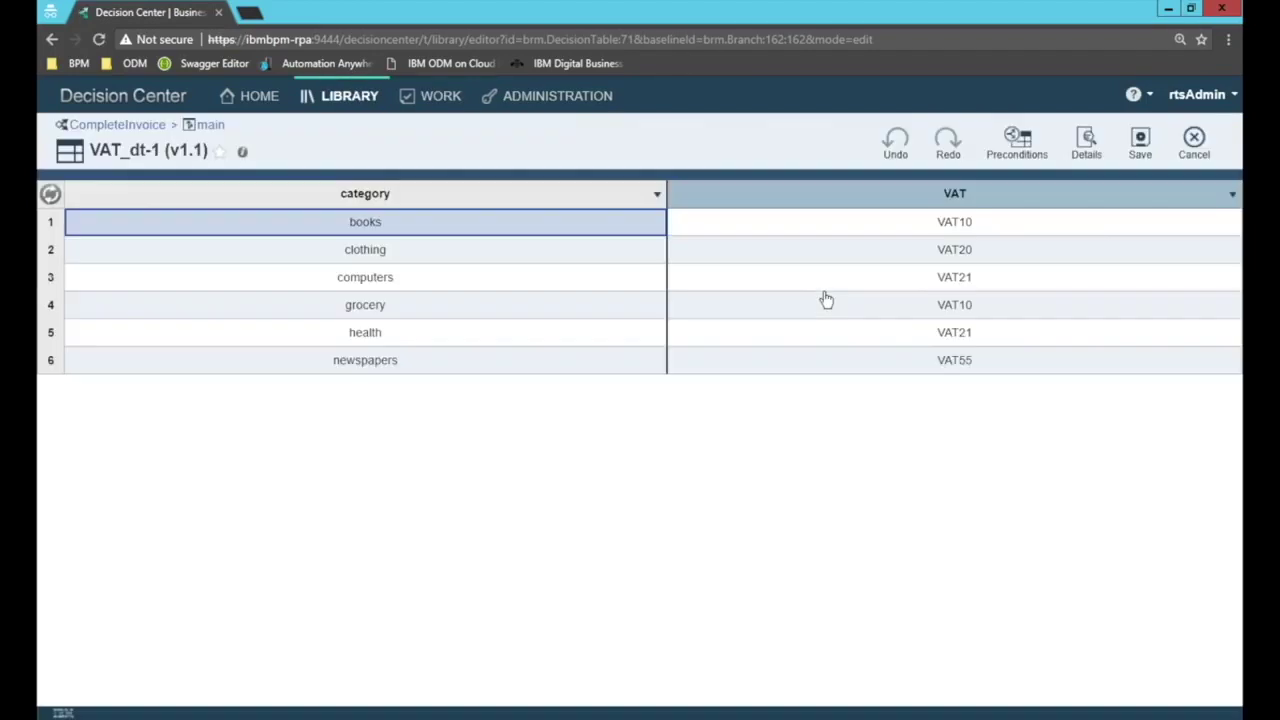
- Set the VAT value of the books category to VAT20
{"action": "left_click", "coordinate": [953, 225]}
{"action": "left_click", "coordinate": [1140, 220]}
{"action": "left_click", "coordinate": [1230, 220]}
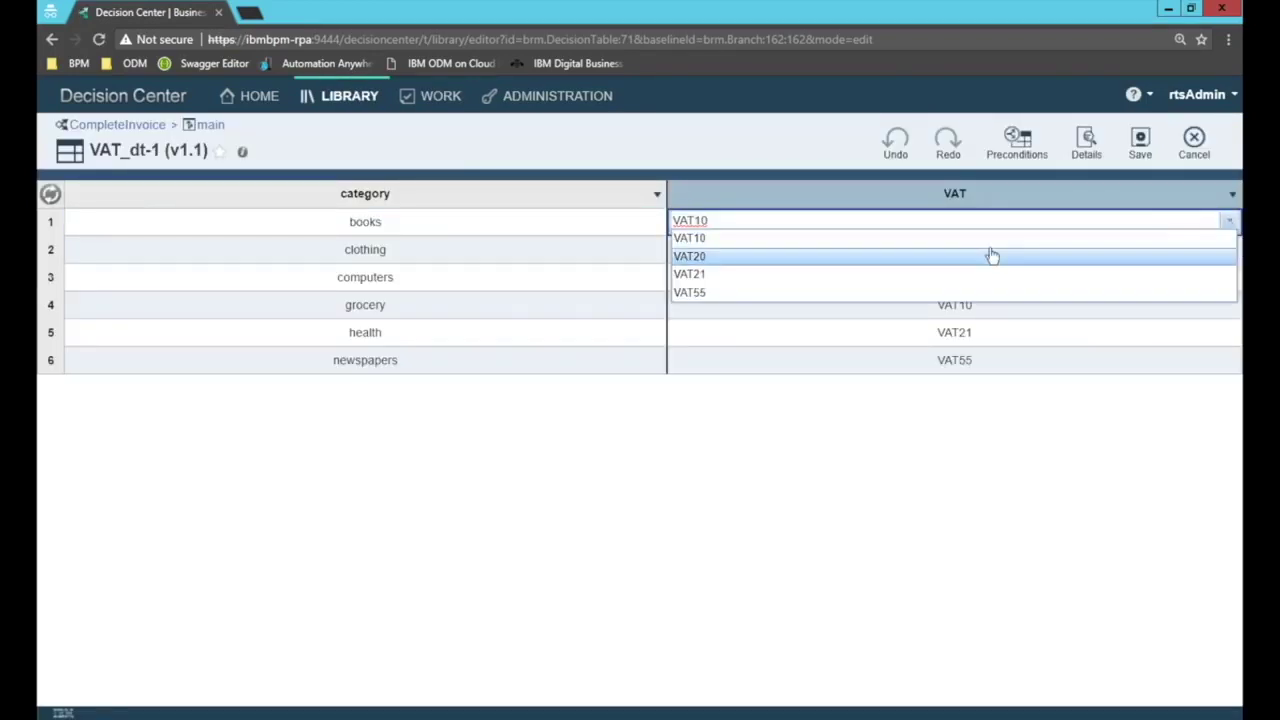
{"action": "left_click", "coordinate": [980, 257]}
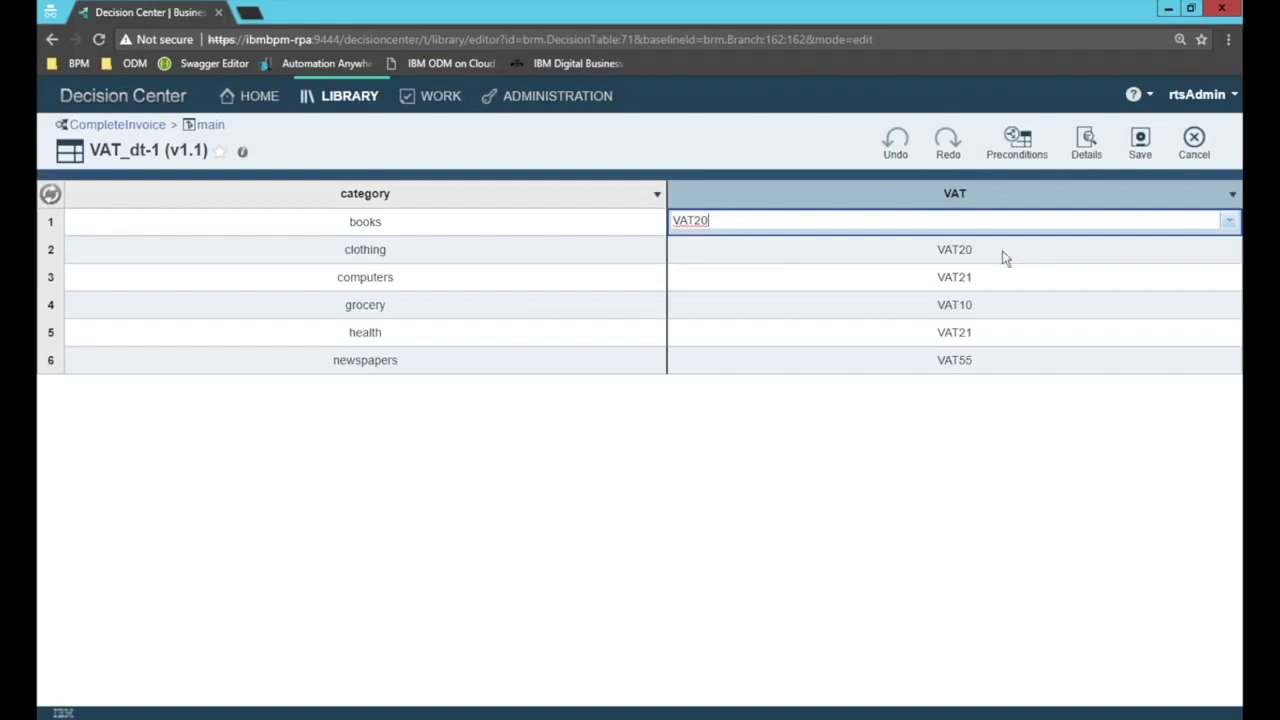
- Save the decision table and deploy the main branch to the Sample server
{"action": "left_click", "coordinate": [1140, 145]}
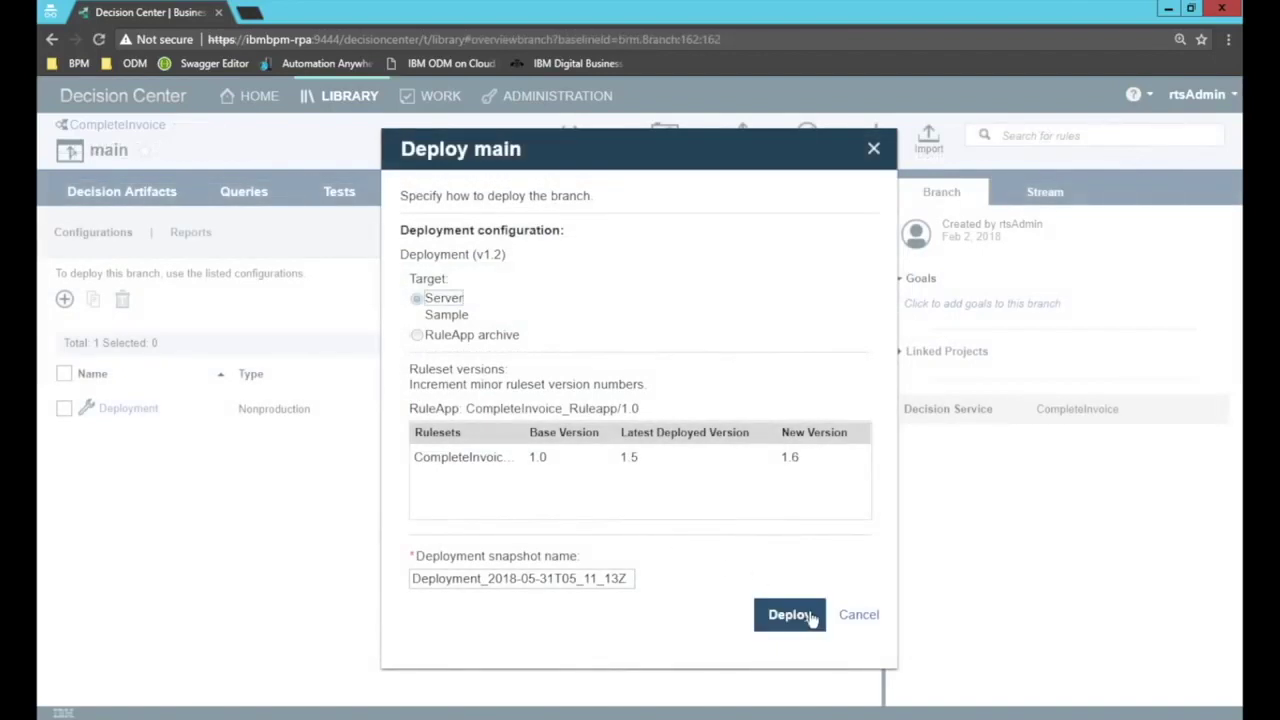
{"action": "left_click", "coordinate": [789, 615]}
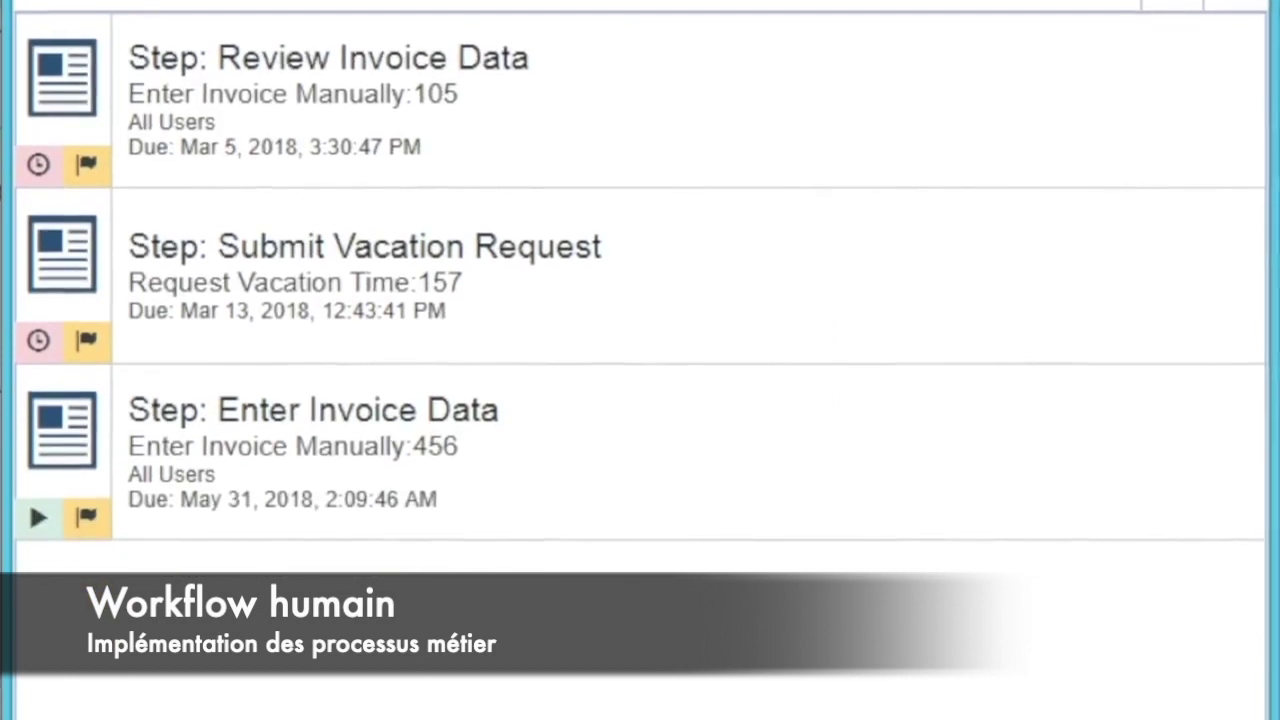
- In the BPM Portal, view the process diagram of the Enter Invoice Manually:456 instance and close it
{"action": "left_click", "coordinate": [72, 615]}
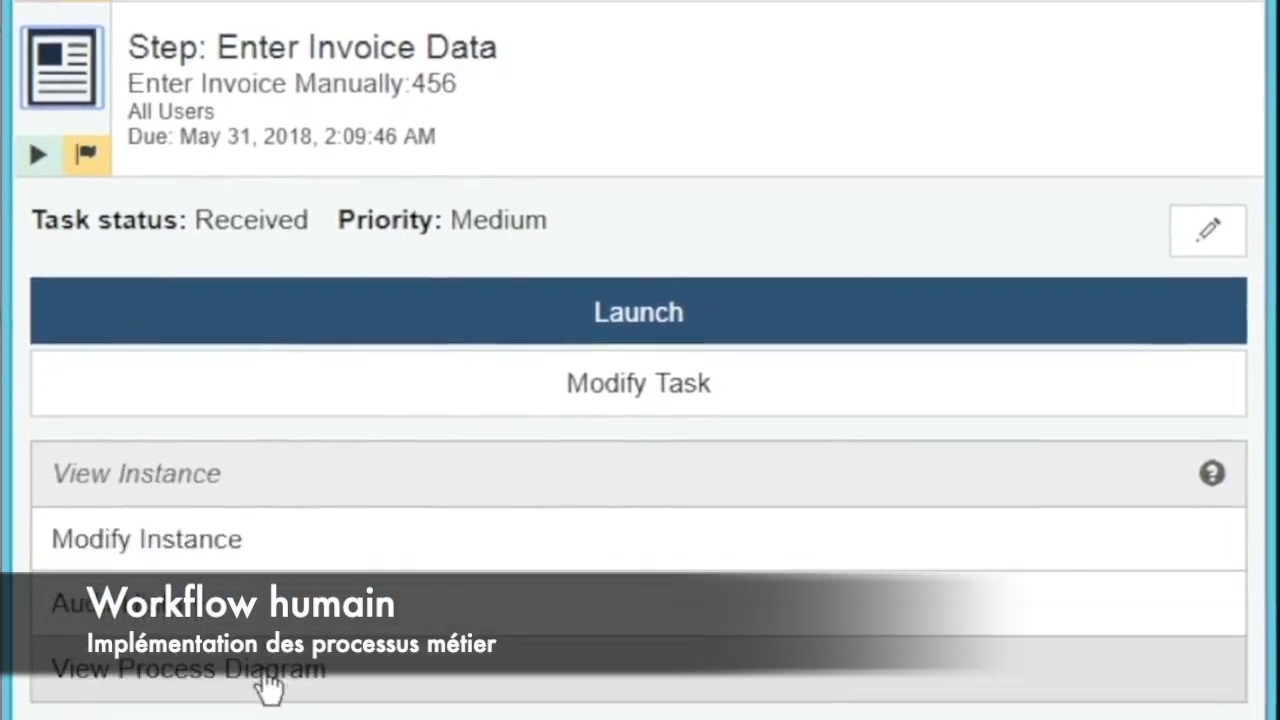
{"action": "left_click", "coordinate": [271, 686]}
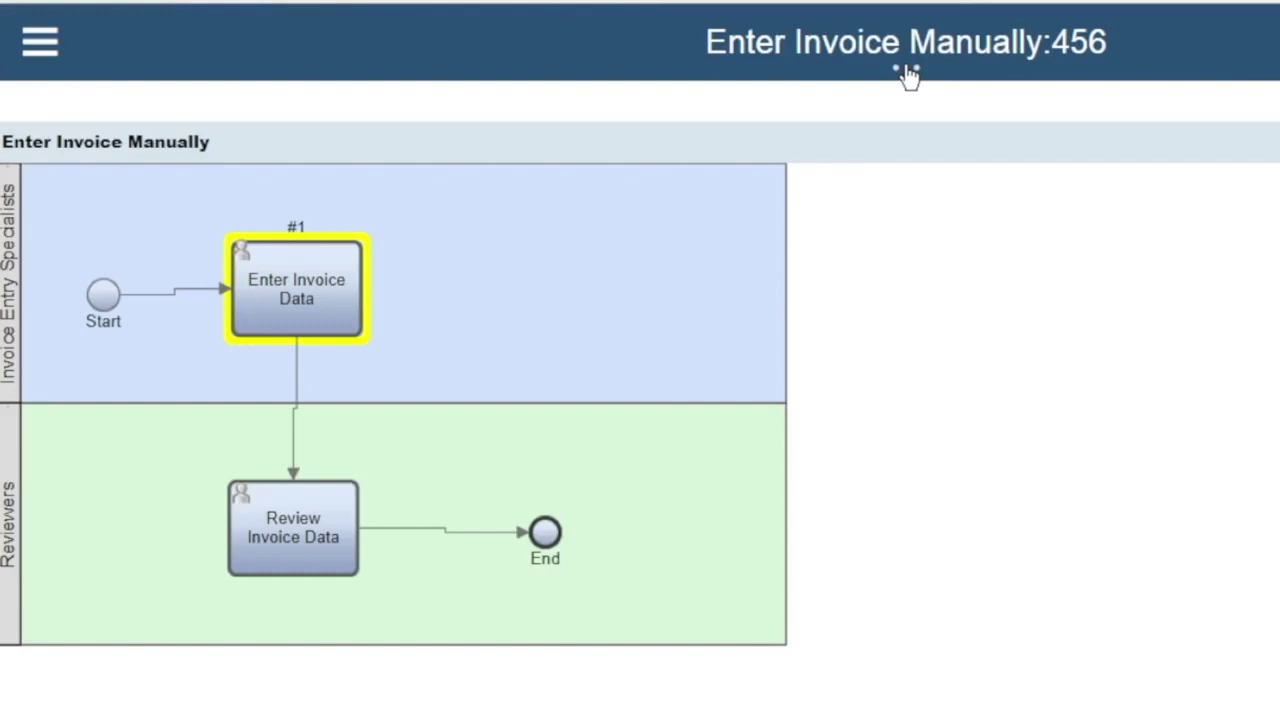
{"action": "left_click", "coordinate": [908, 77]}
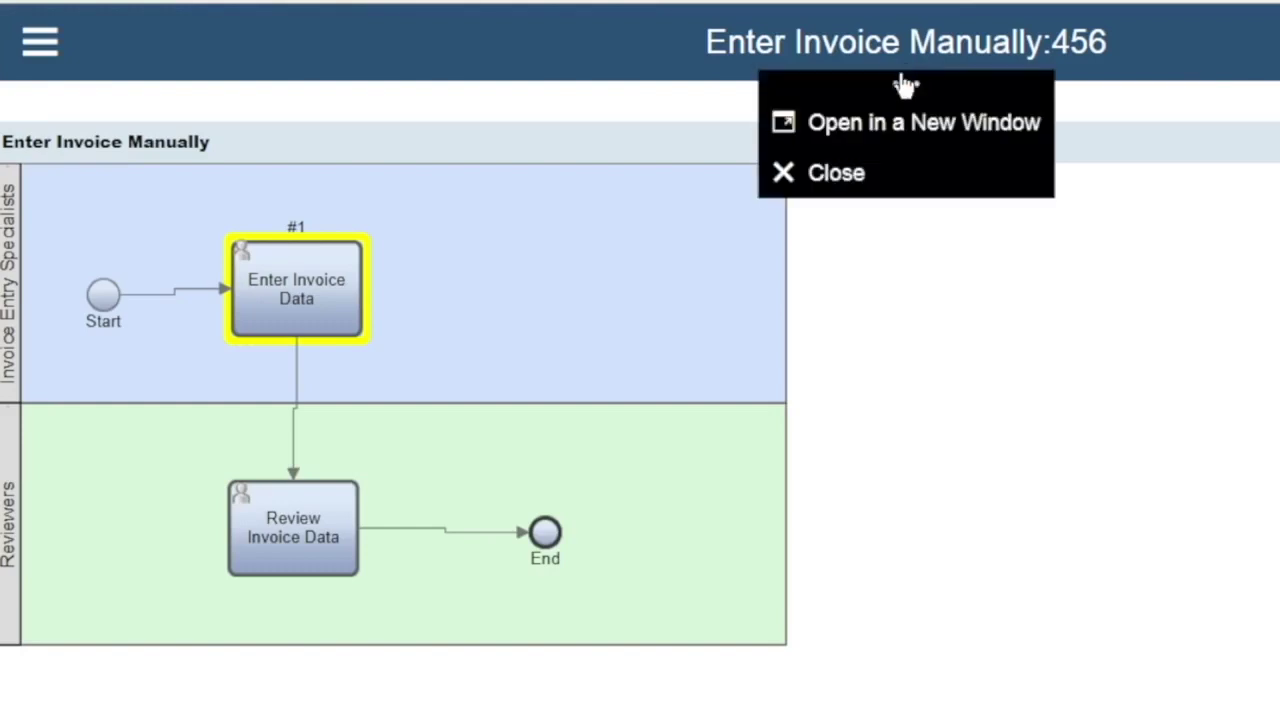
{"action": "left_click", "coordinate": [834, 180]}
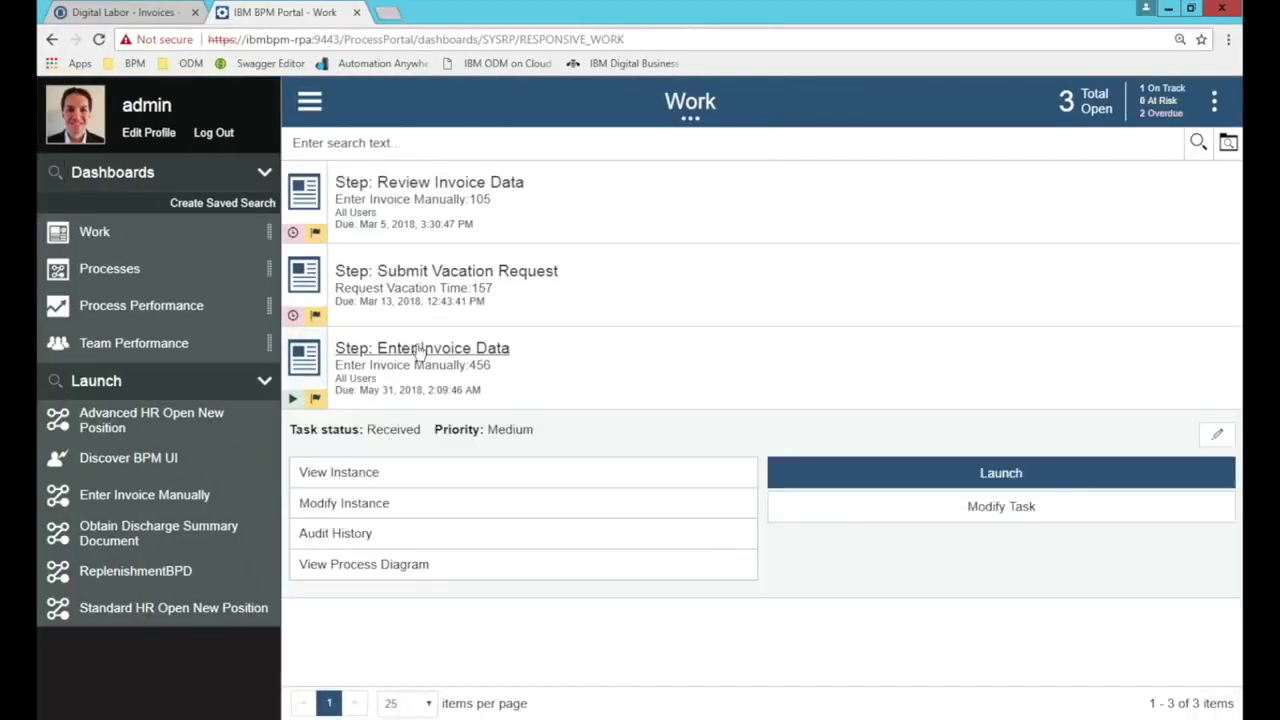
- Launch the Enter Invoice Data task of Enter Invoice Manually:456 and set the Widget Fun 201 rate to 39.50
{"action": "left_click", "coordinate": [420, 350]}
{"action": "left_click", "coordinate": [852, 402]}
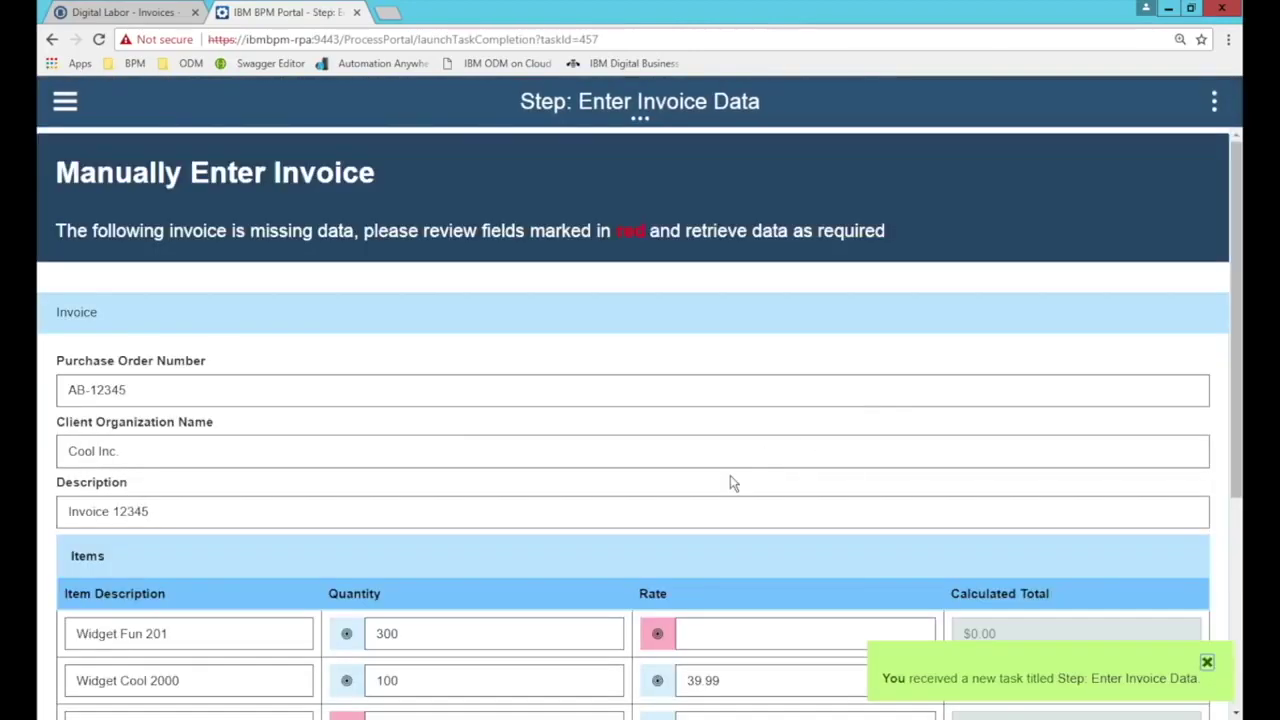
{"action": "scroll", "coordinate": [731, 475], "scroll_direction": "down", "scroll_amount": 4}
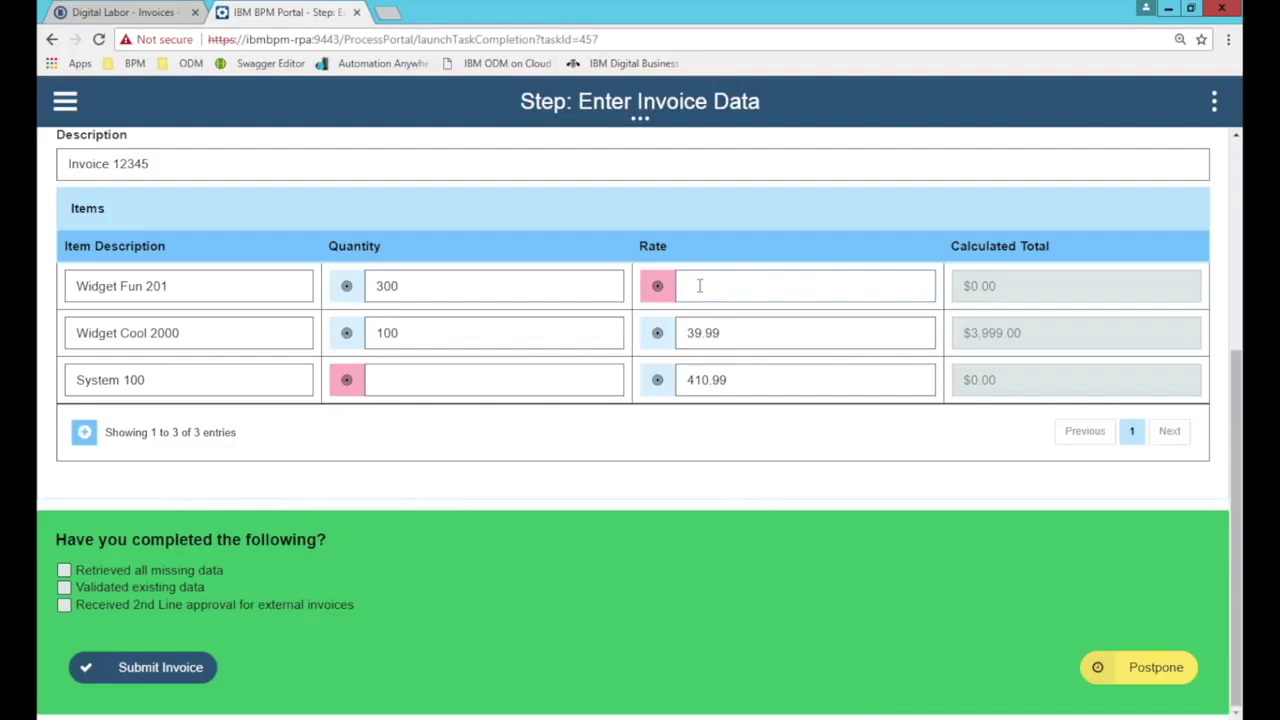
{"action": "type", "text": ".50"}
{"action": "key", "text": "Tab"}
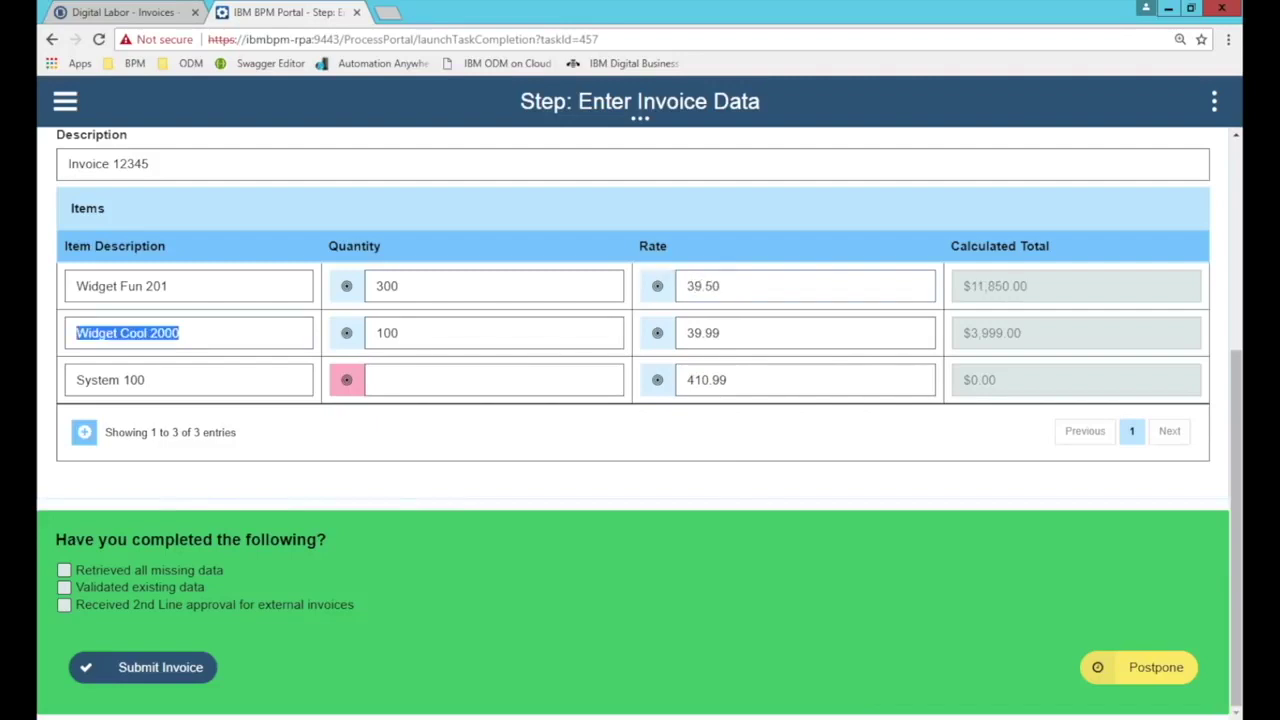
- Set the System 100 quantity to 40, mark missing data as retrieved and existing data as validated, and submit the invoice
{"action": "left_click", "coordinate": [511, 381]}
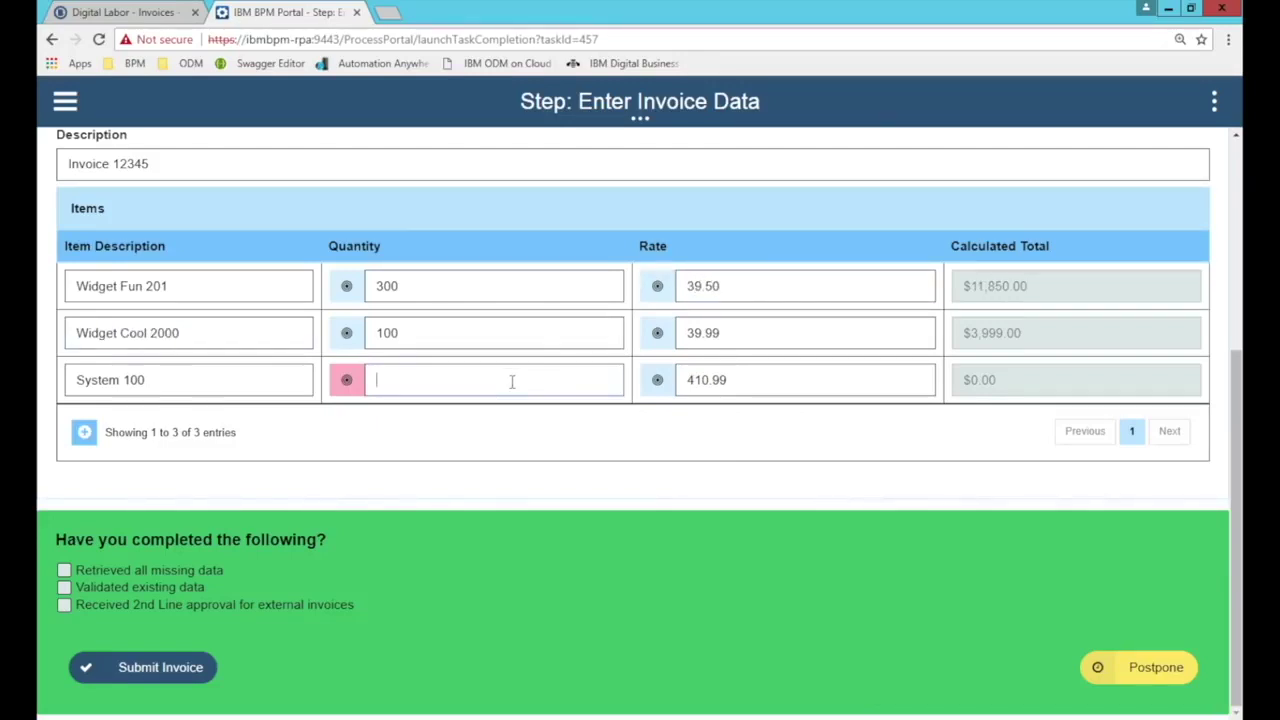
{"action": "key", "text": "Tab"}
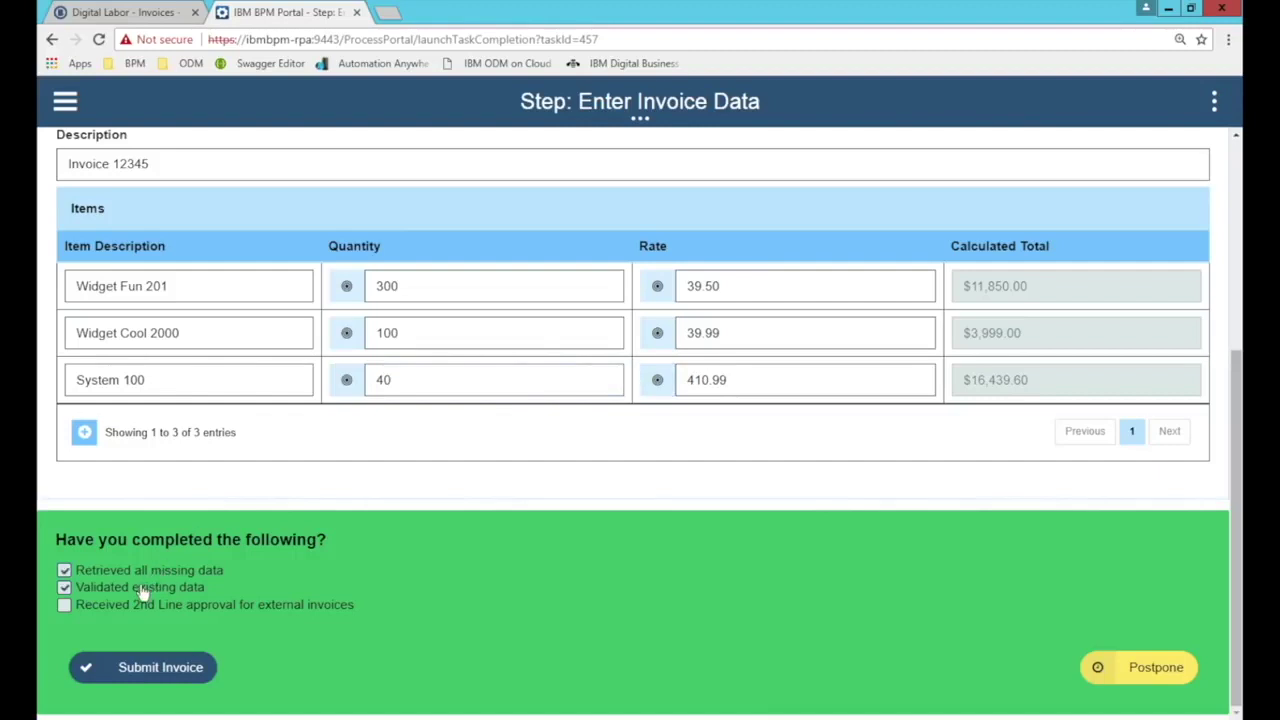
{"action": "left_click", "coordinate": [135, 668]}
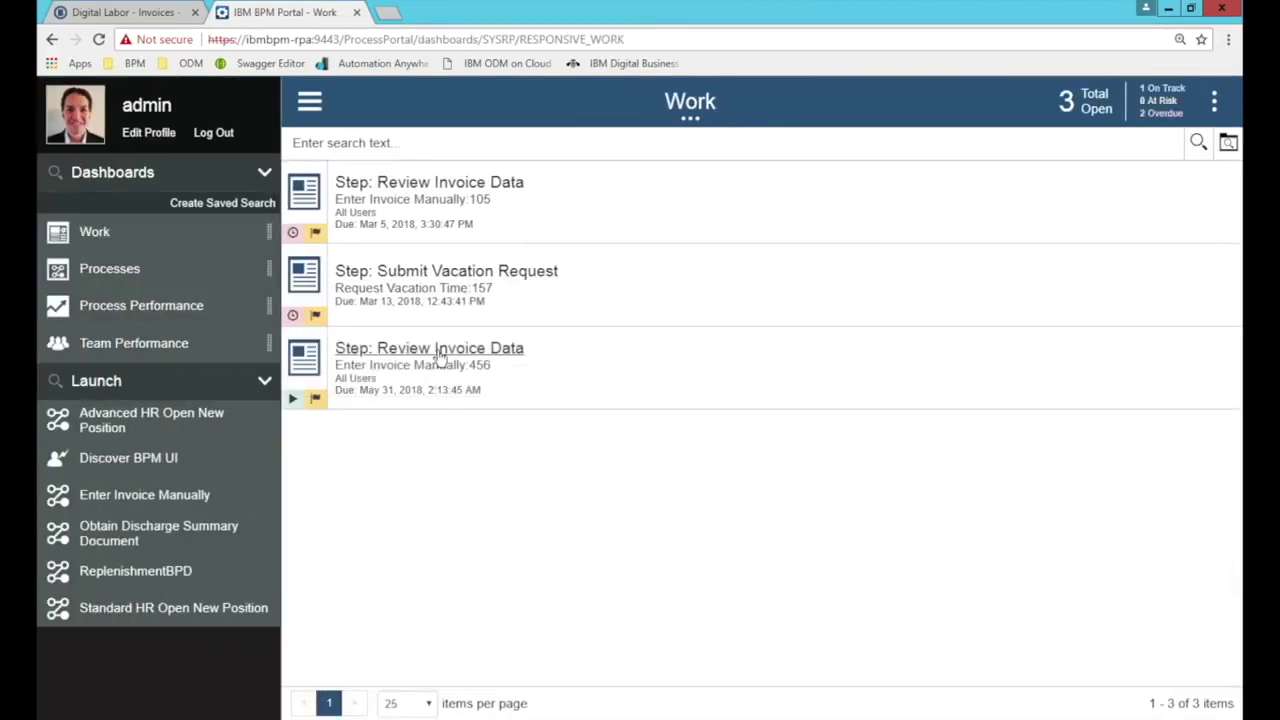
- Launch the Review Invoice Data task of Enter Invoice Manually:456, mark Review all data and No conflicts of interest exist, and complete the review
{"action": "left_click", "coordinate": [438, 352]}
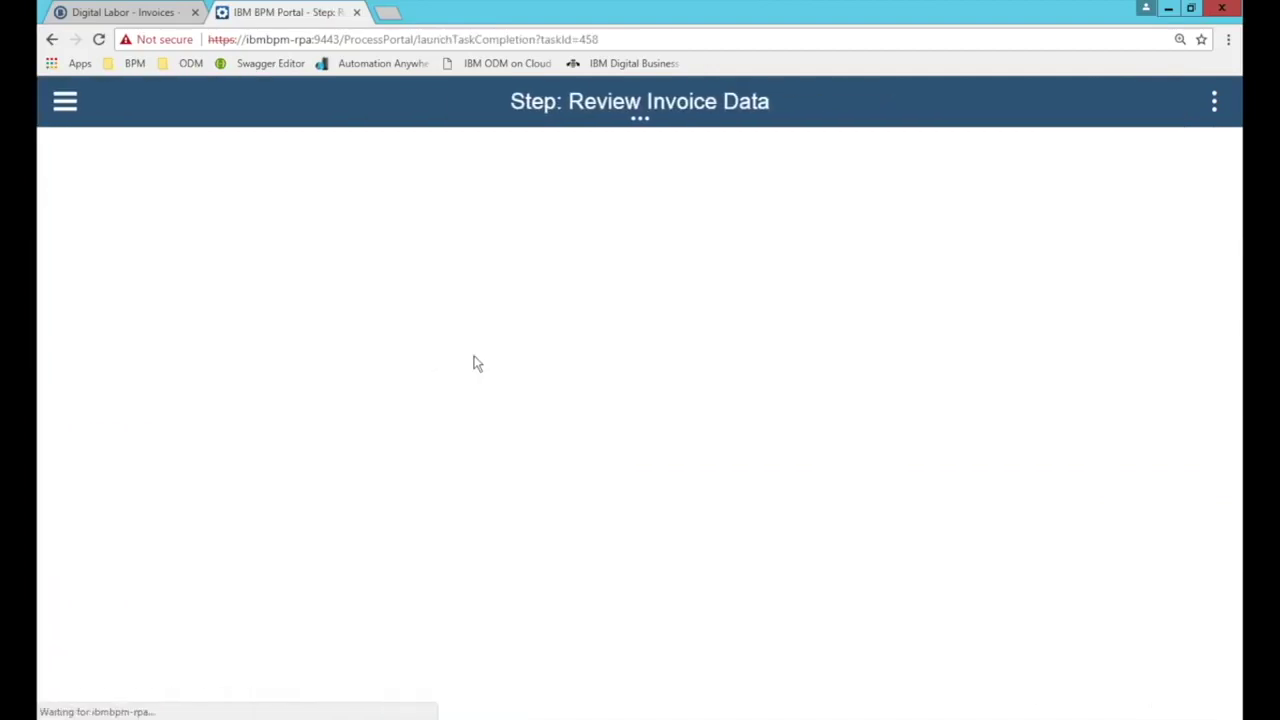
{"action": "scroll", "coordinate": [474, 360], "scroll_direction": "down", "scroll_amount": 4}
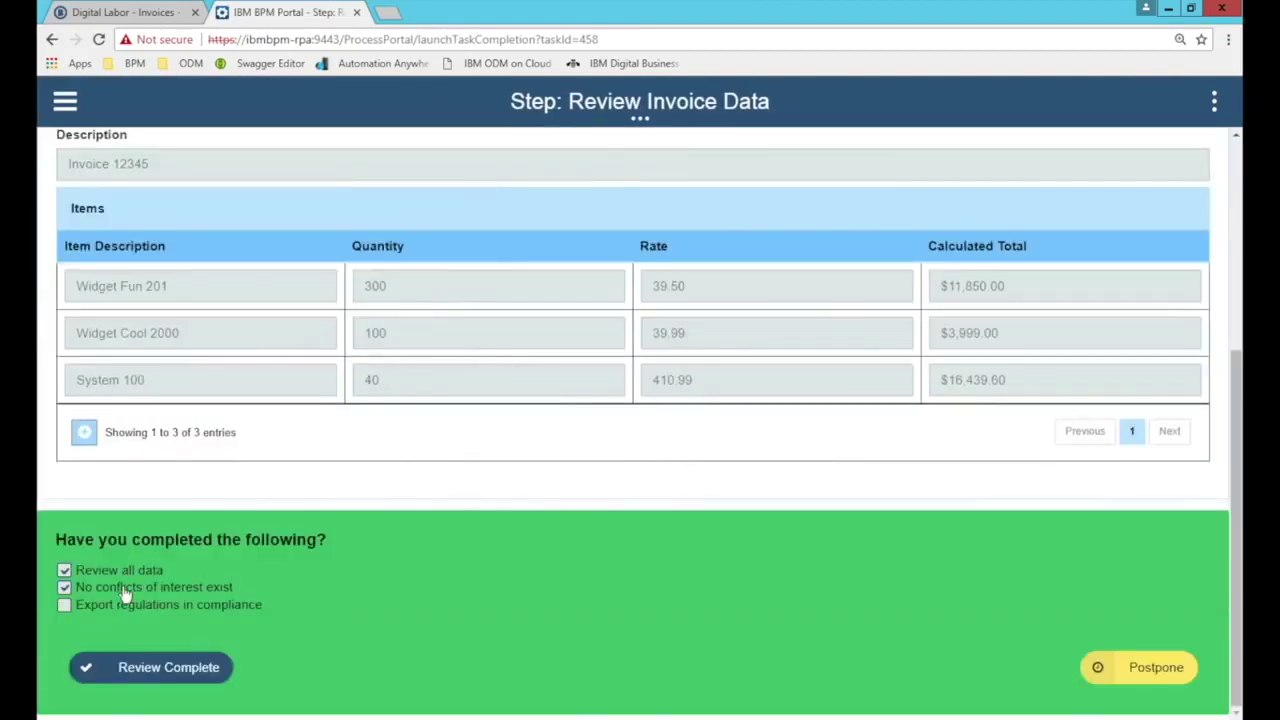
{"action": "left_click", "coordinate": [145, 676]}
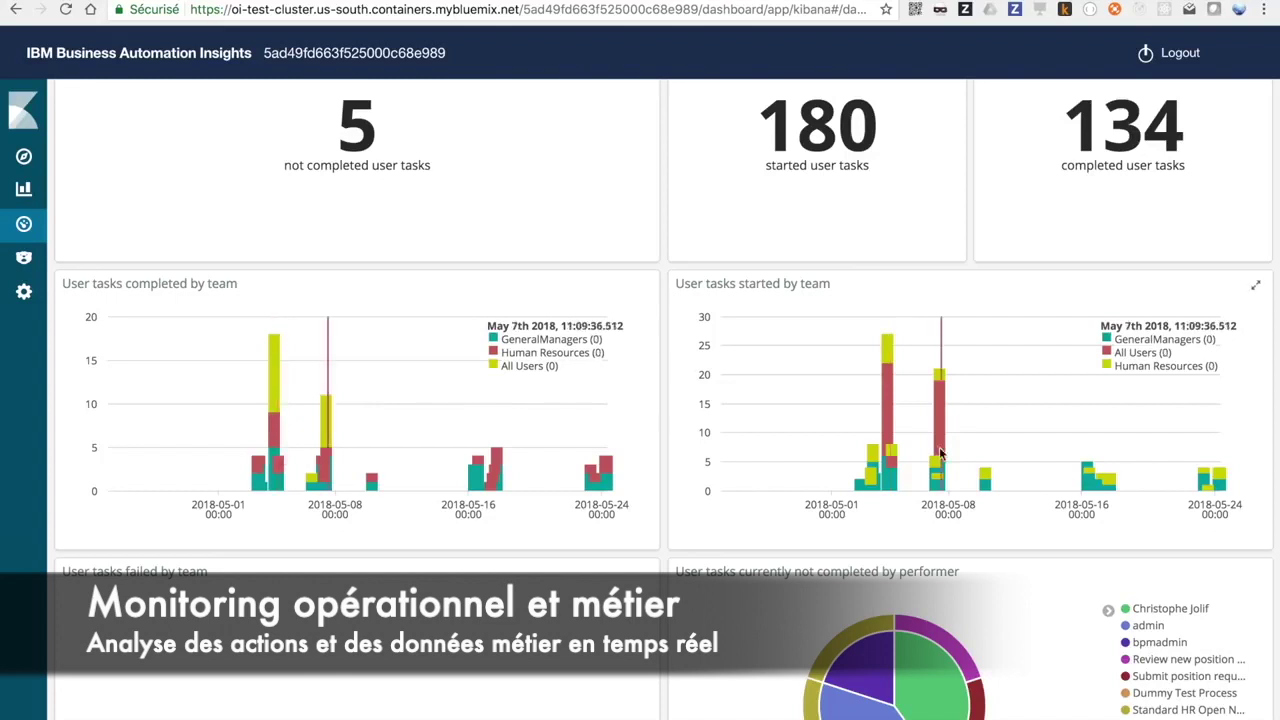
- Examine the user task charts and the waiting tasks table on the Business Automation Insights dashboard
{"action": "scroll", "coordinate": [278, 456], "scroll_direction": "down", "scroll_amount": 3}
{"action": "scroll", "coordinate": [740, 485], "scroll_direction": "down", "scroll_amount": 2}
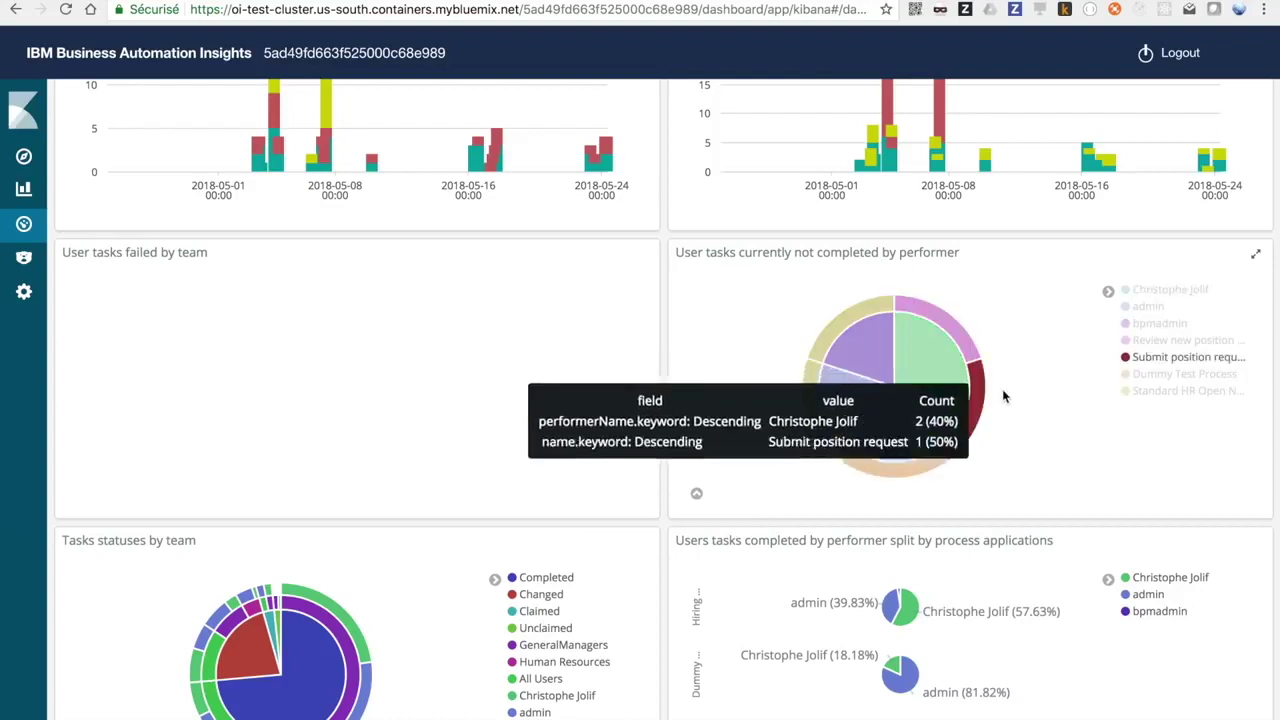
{"action": "scroll", "coordinate": [1013, 405], "scroll_direction": "down", "scroll_amount": 5}
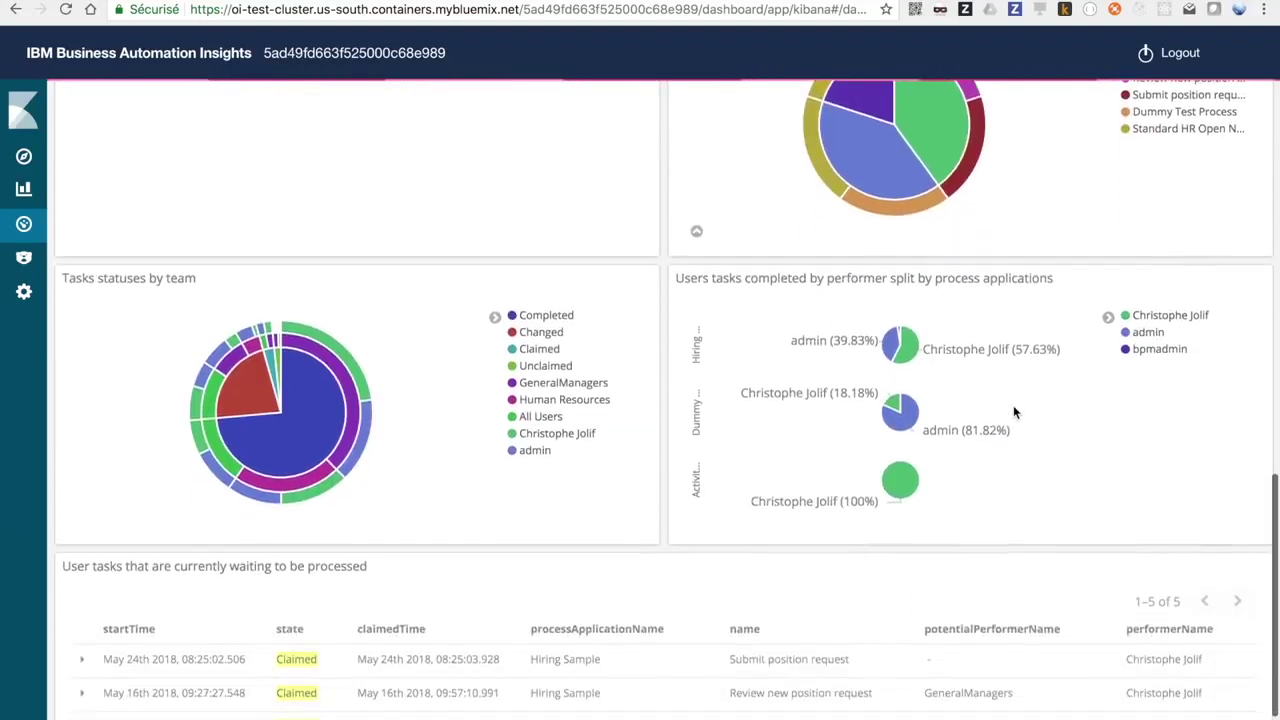
{"action": "scroll", "coordinate": [1013, 412], "scroll_direction": "down", "scroll_amount": 1}
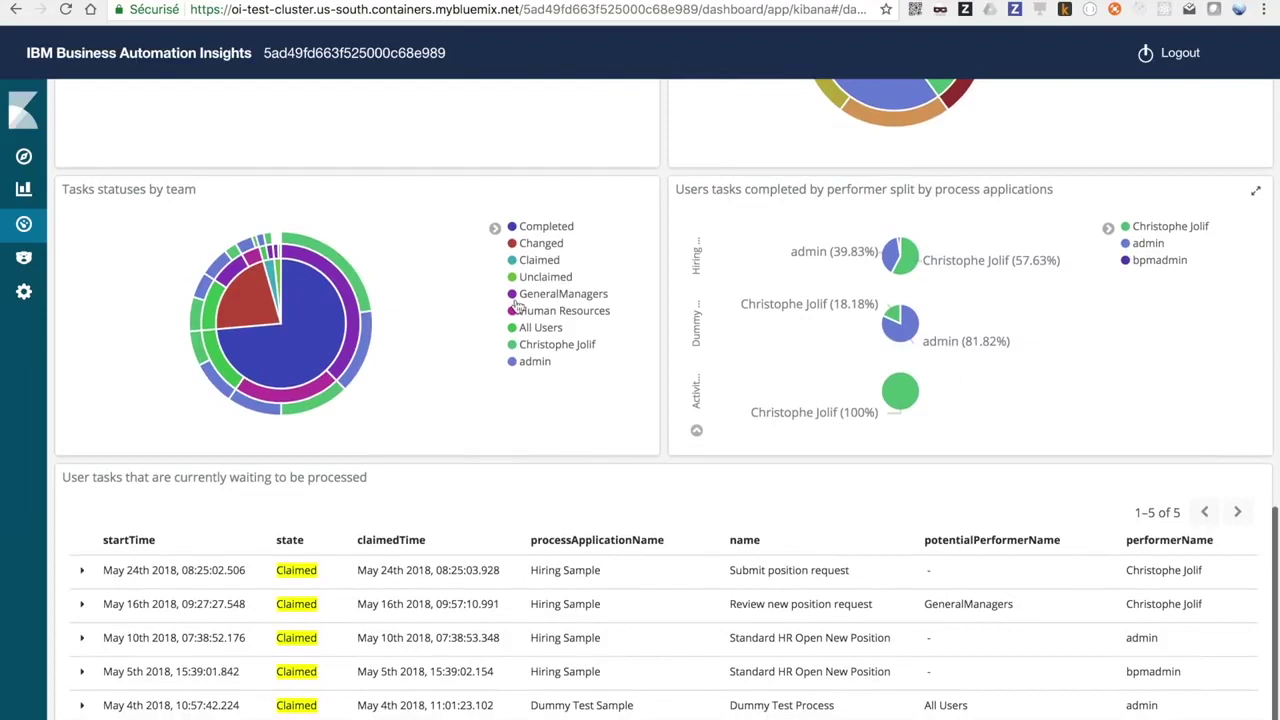